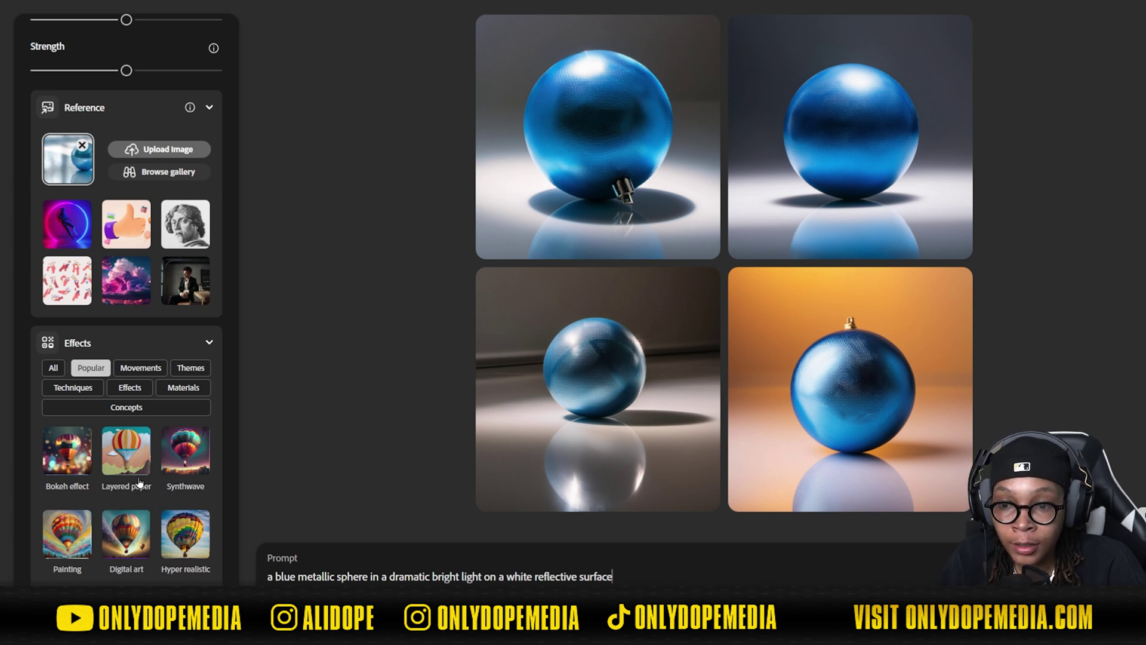
- Set the Styles Strength slider to its maximum and paste the copied text into the prompt
scroll(139, 481, "up", 2)
scroll(138, 481, "up", 5)
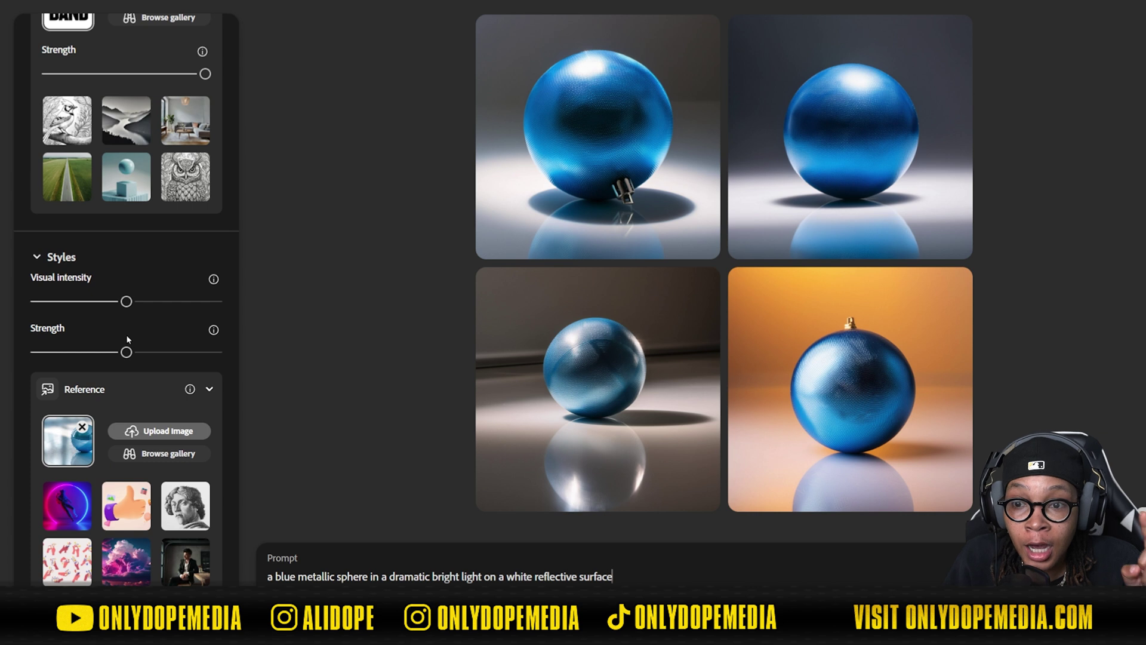
left_click_drag(126, 352, 284, 349)
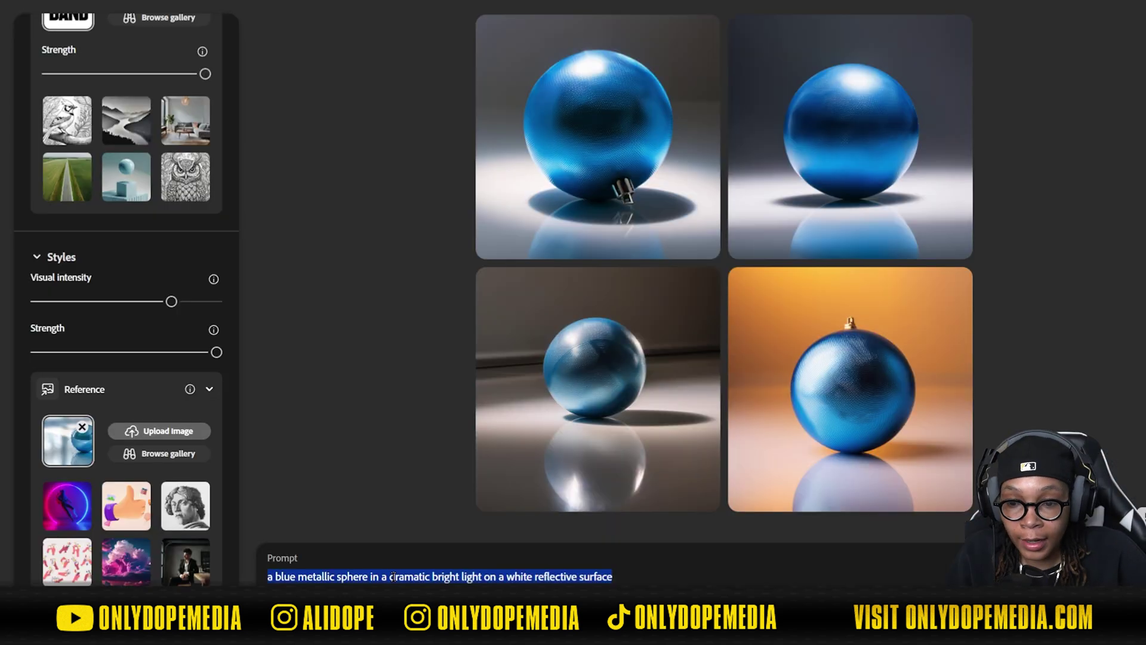
right_click(395, 573)
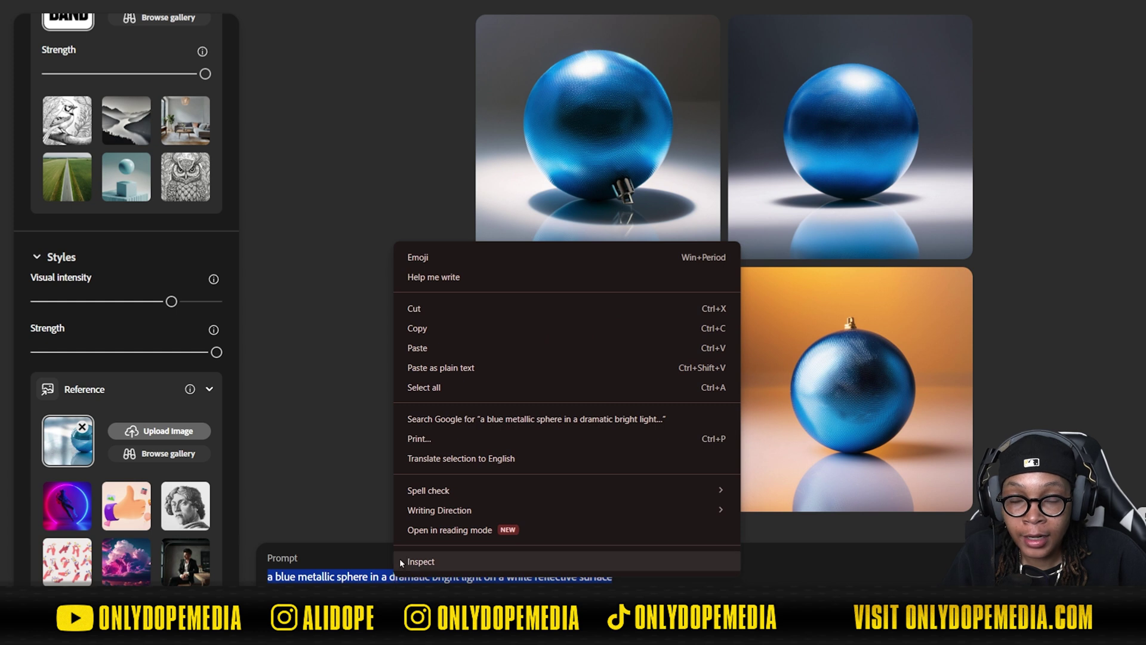
left_click(417, 348)
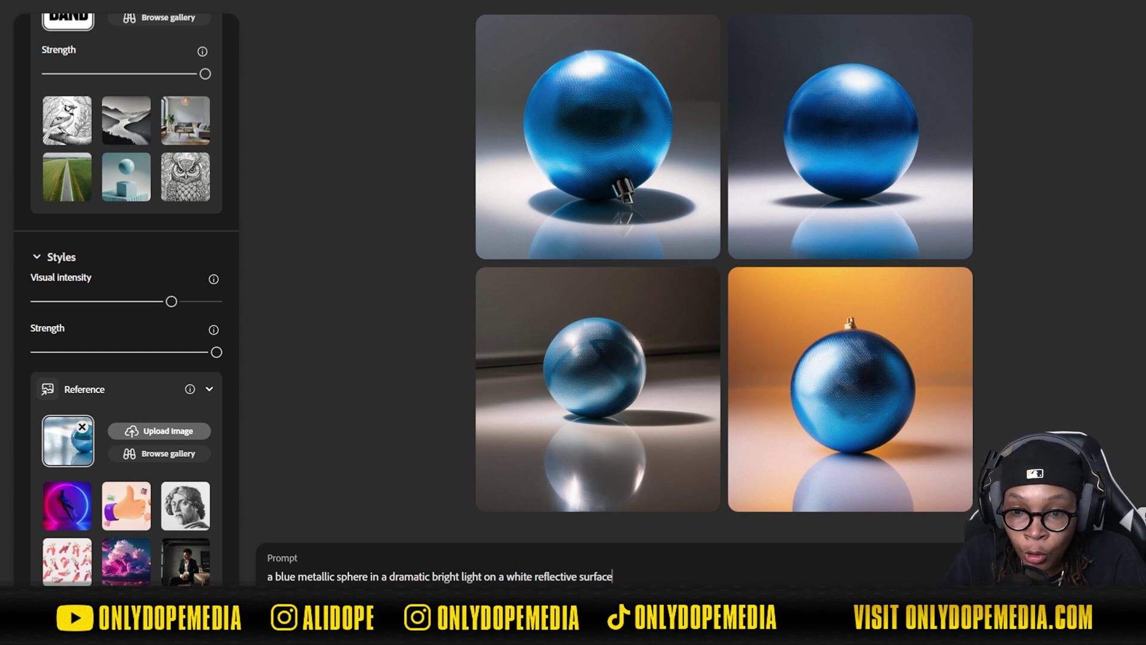
- Generate four new images blending BAND 4 lettering with a blue metallic sphere
key("Return")
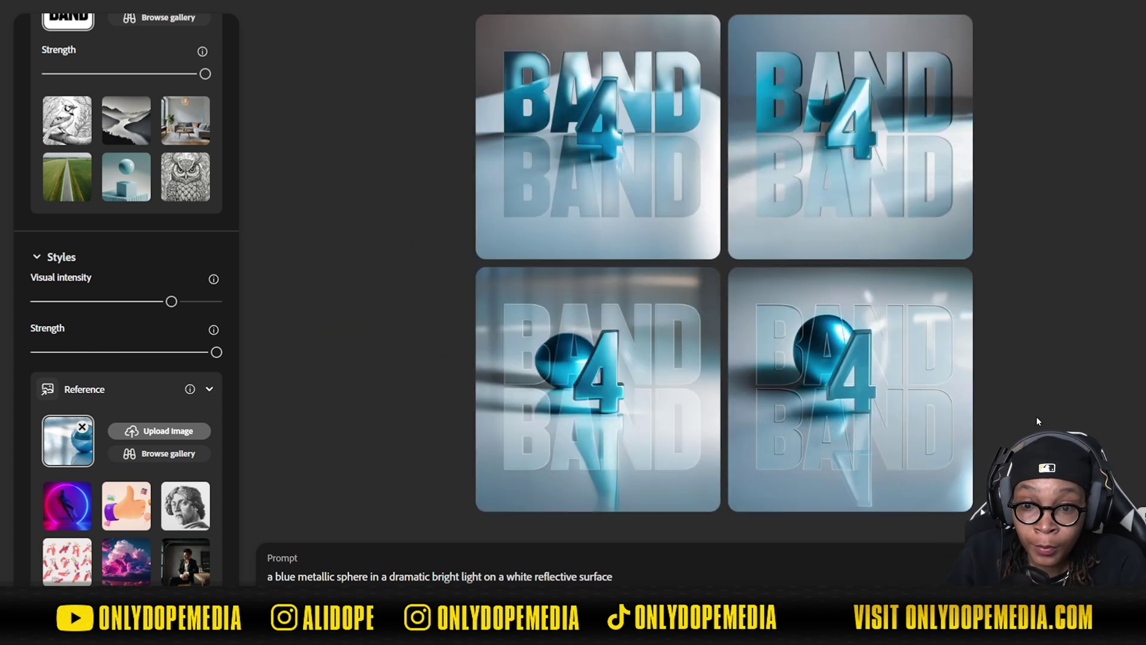
mouse_move(875, 137)
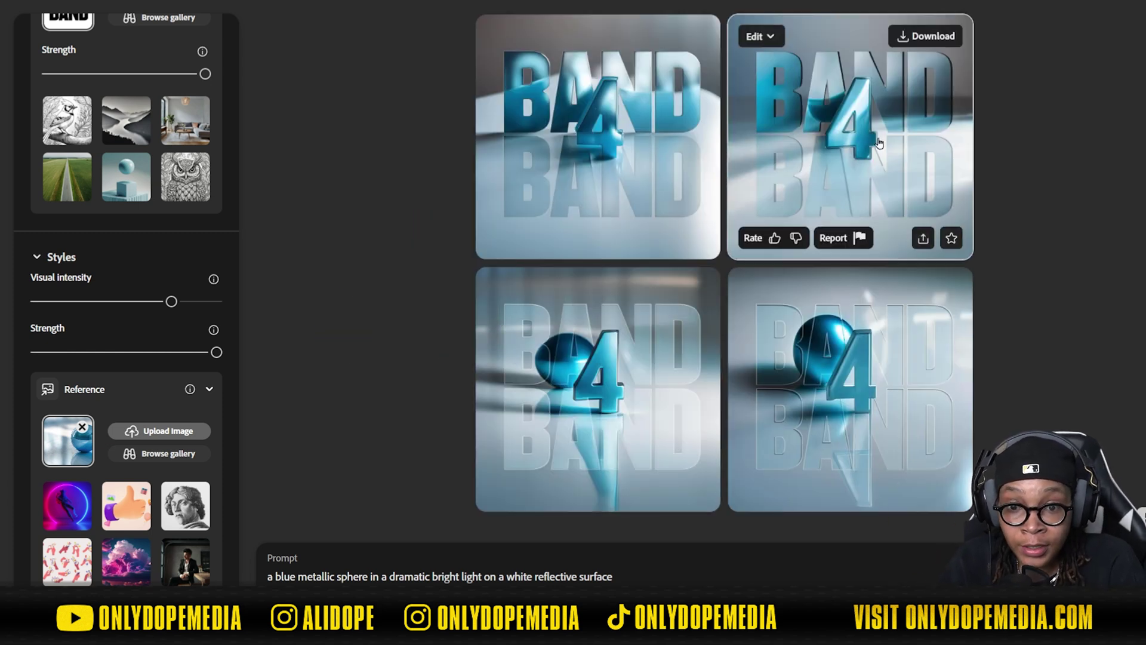
mouse_move(968, 339)
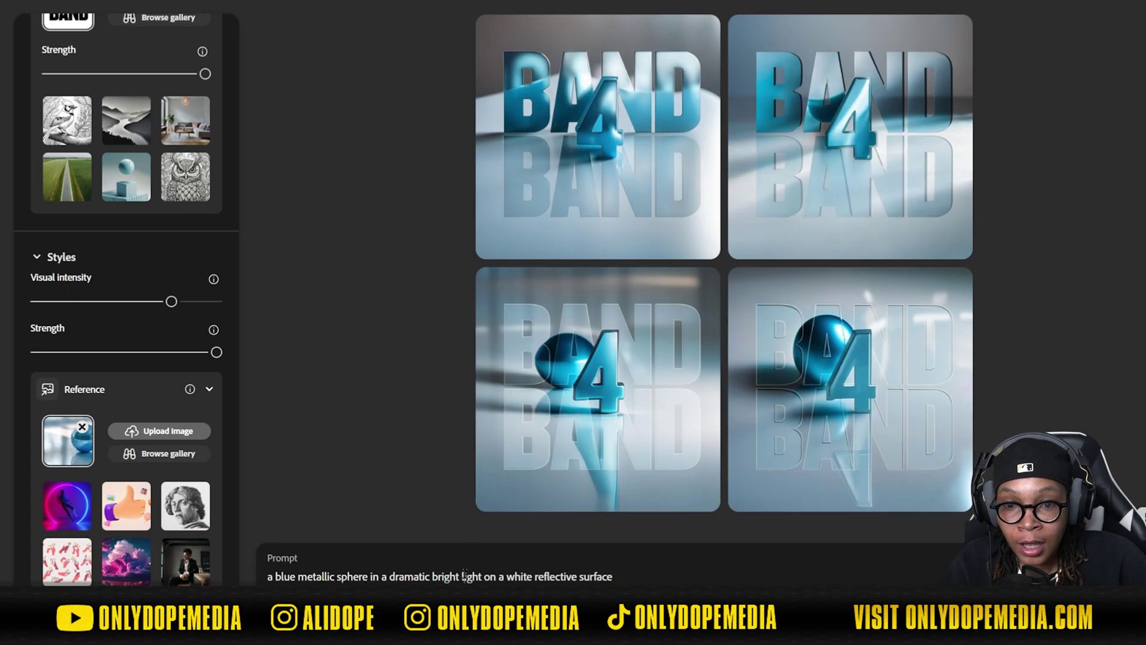
- Replace 'white reflective surface' with 'blank white backdrop' and add the 'with text space; 3d rendering' suggestion
left_click_drag(613, 576, 541, 577)
left_click(508, 577)
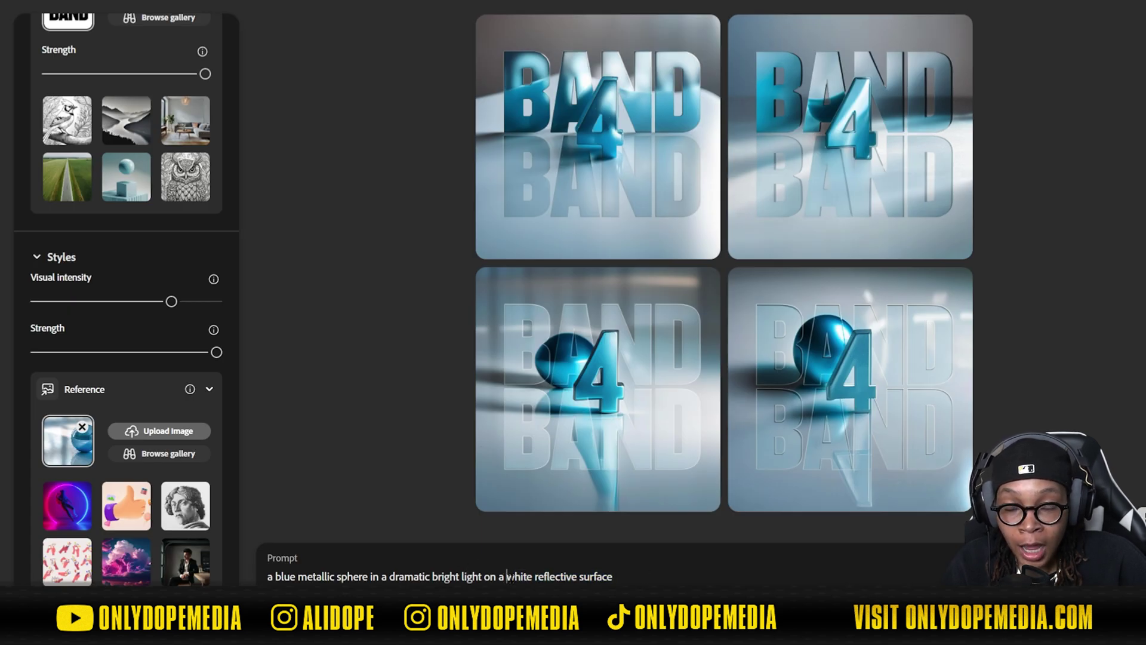
type("blank white")
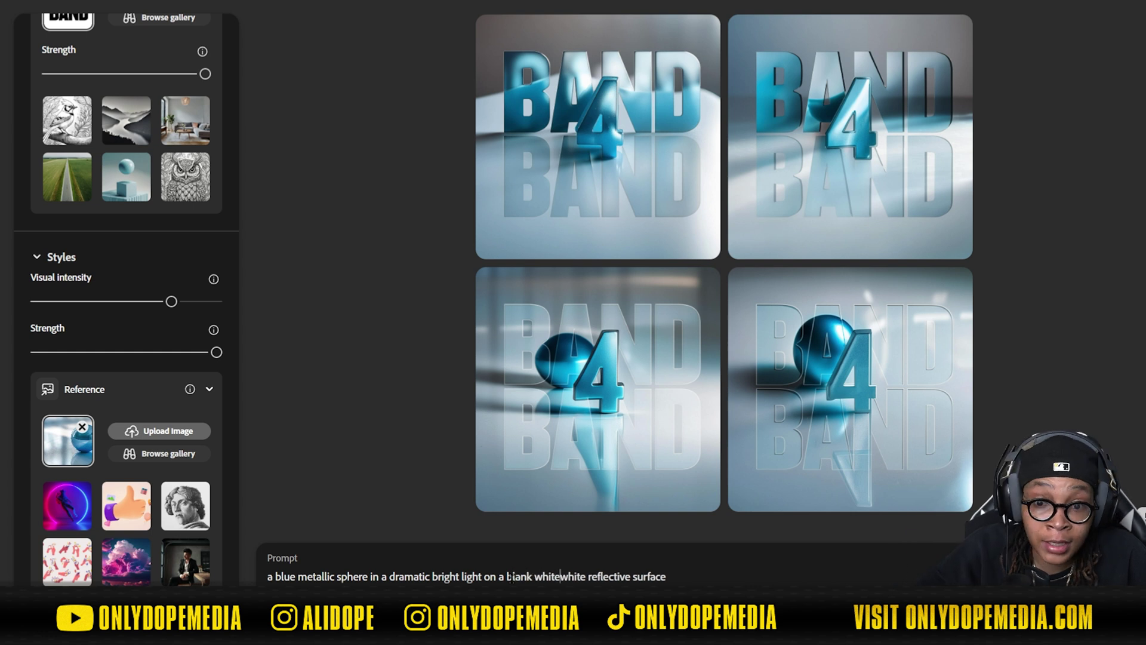
left_click_drag(667, 577, 564, 577)
type("backdrop")
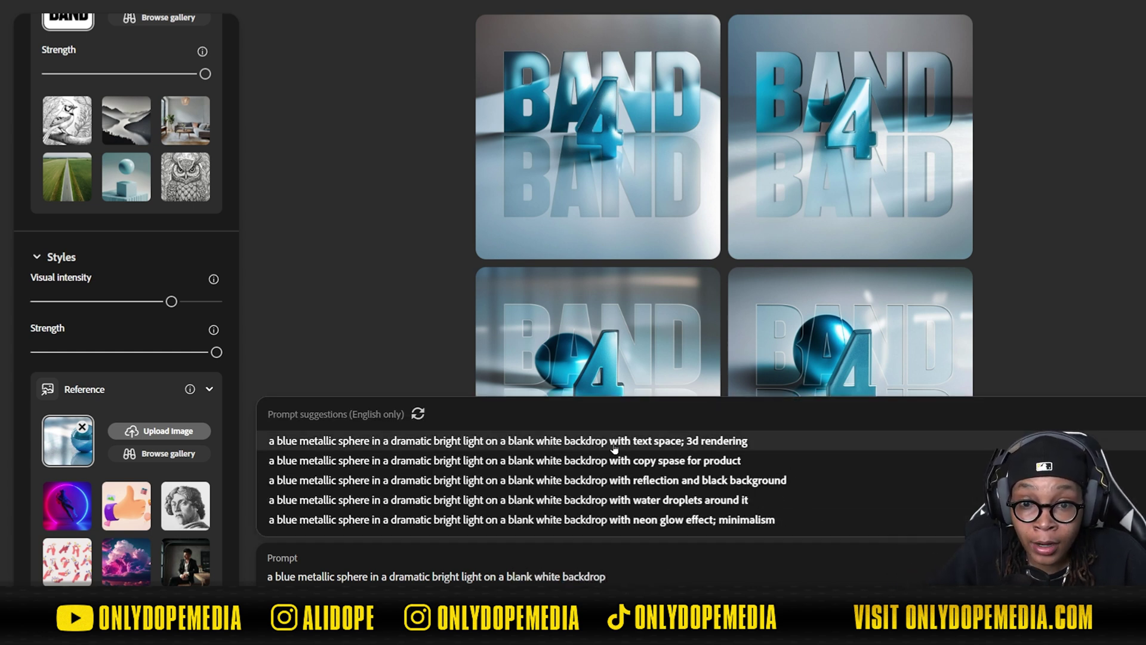
left_click(590, 447)
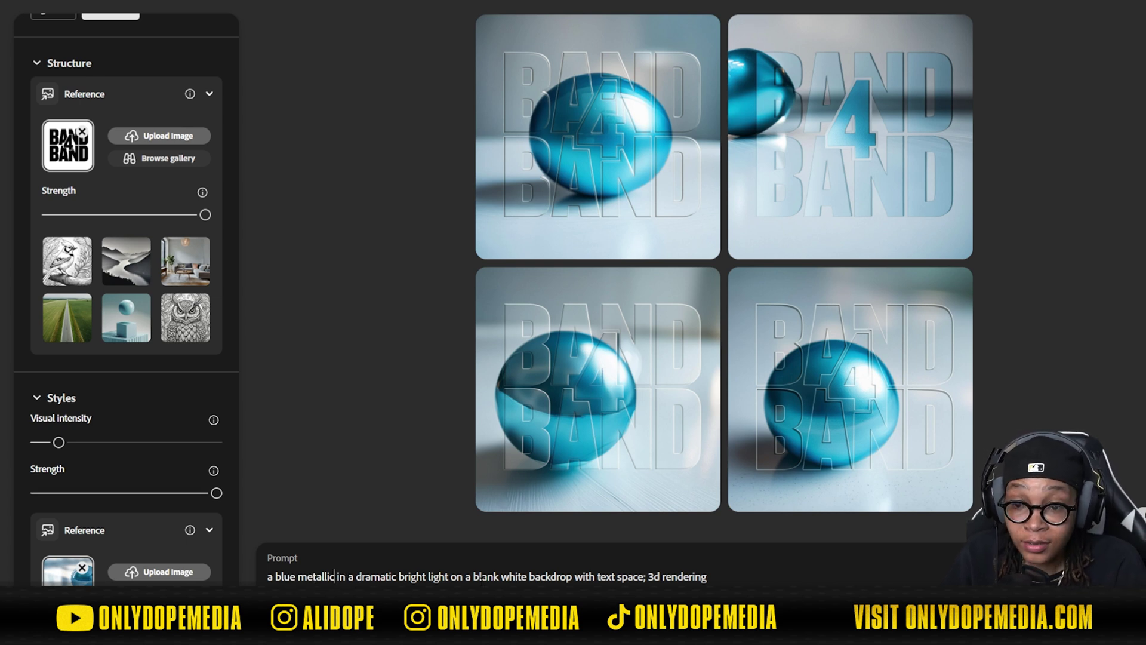
- Move 'text space; 3d rendering' after 'blue metallic' and delete the trailing duplicate phrase
left_click(597, 576)
left_click_drag(597, 576, 711, 576)
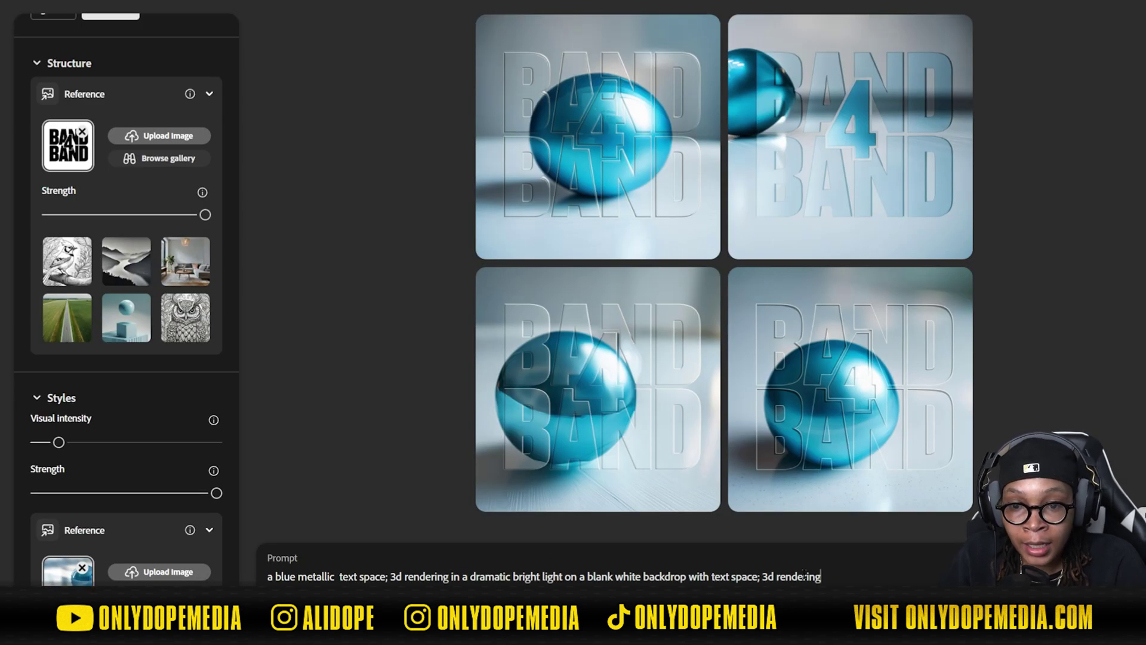
left_click_drag(821, 576, 690, 577)
key("BackSpace")
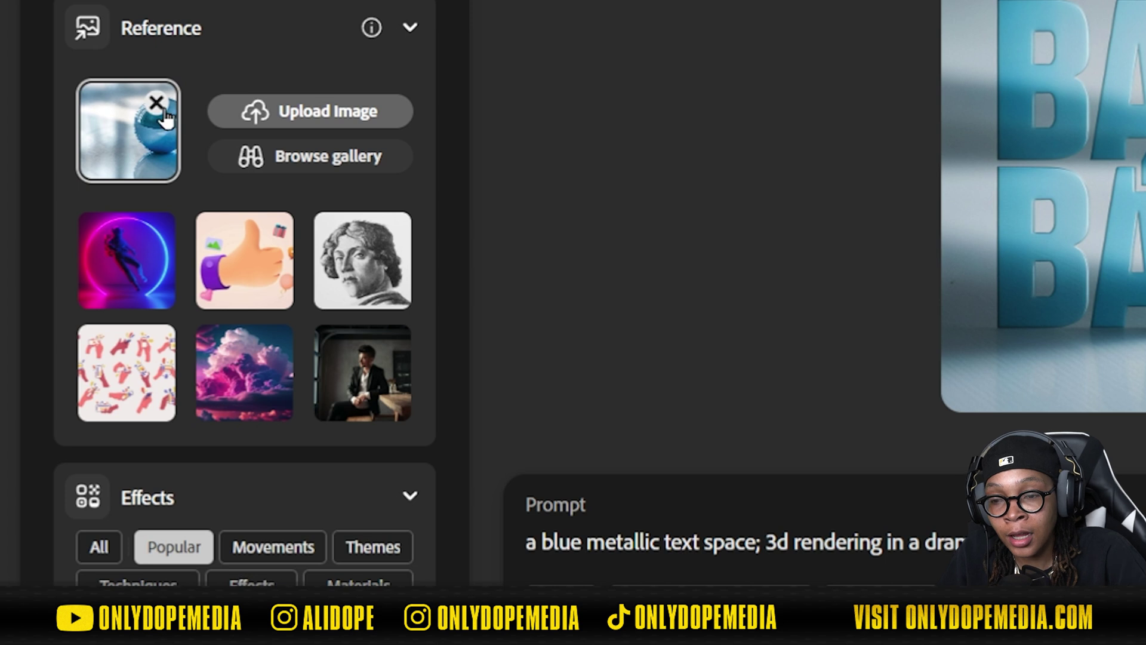
- Regenerate the images from the edited prompt with the blue sphere style at full strength
left_click(156, 102)
scroll(152, 134, "down", 2)
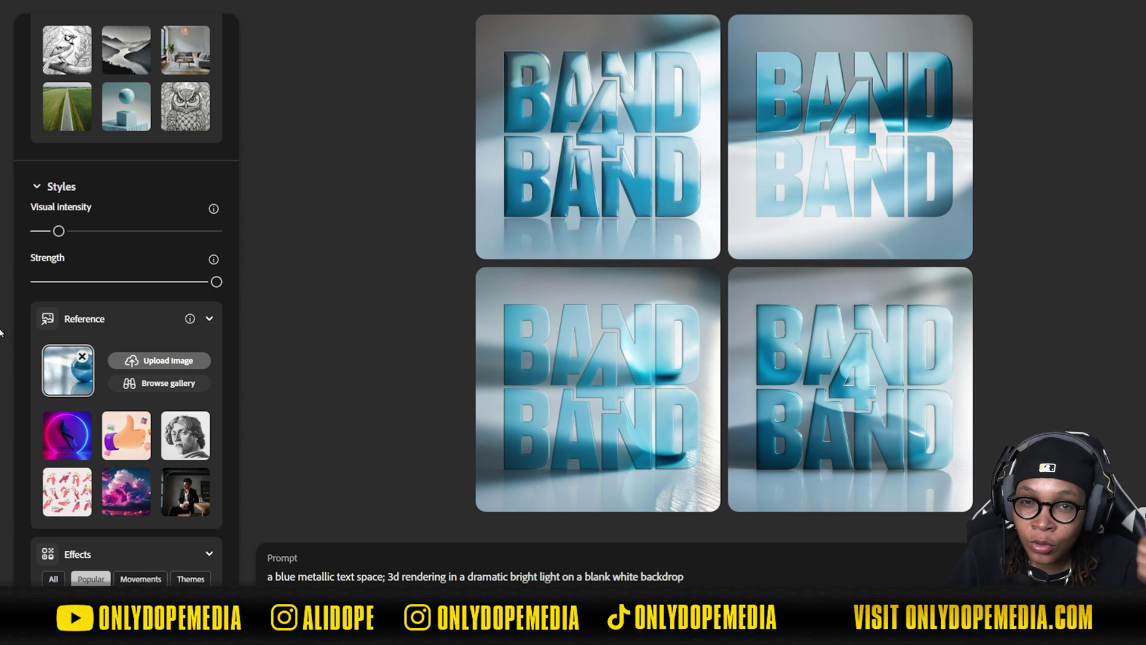
- Replace the sphere style reference with an upload of chrome ball.png
left_click(82, 357)
left_click(82, 331)
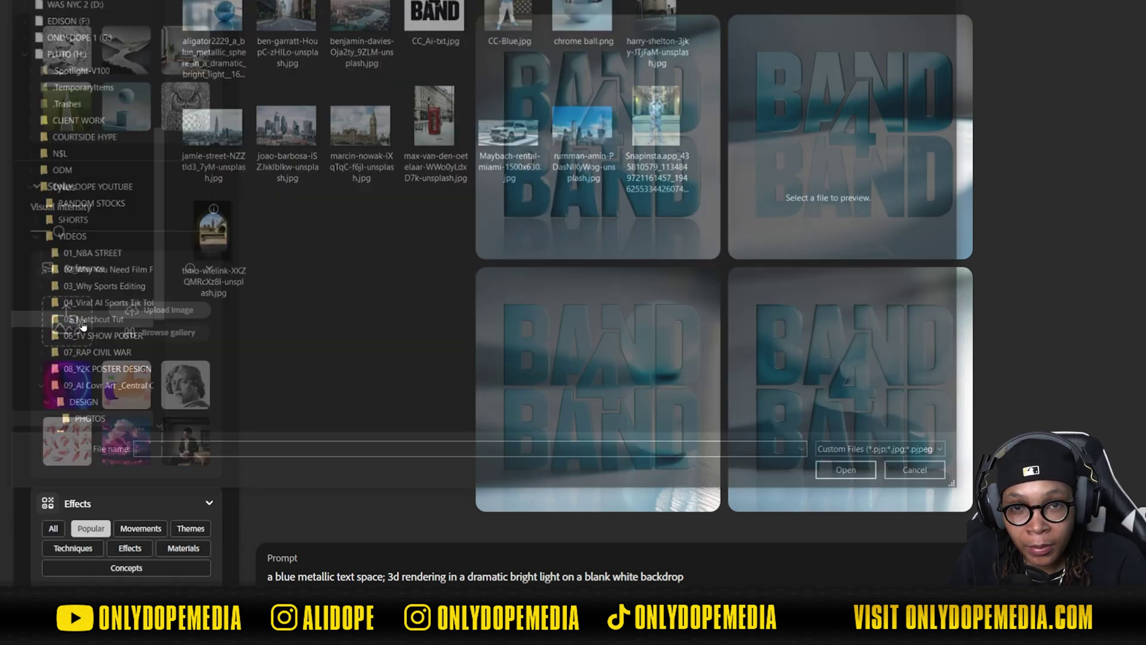
left_click(590, 14)
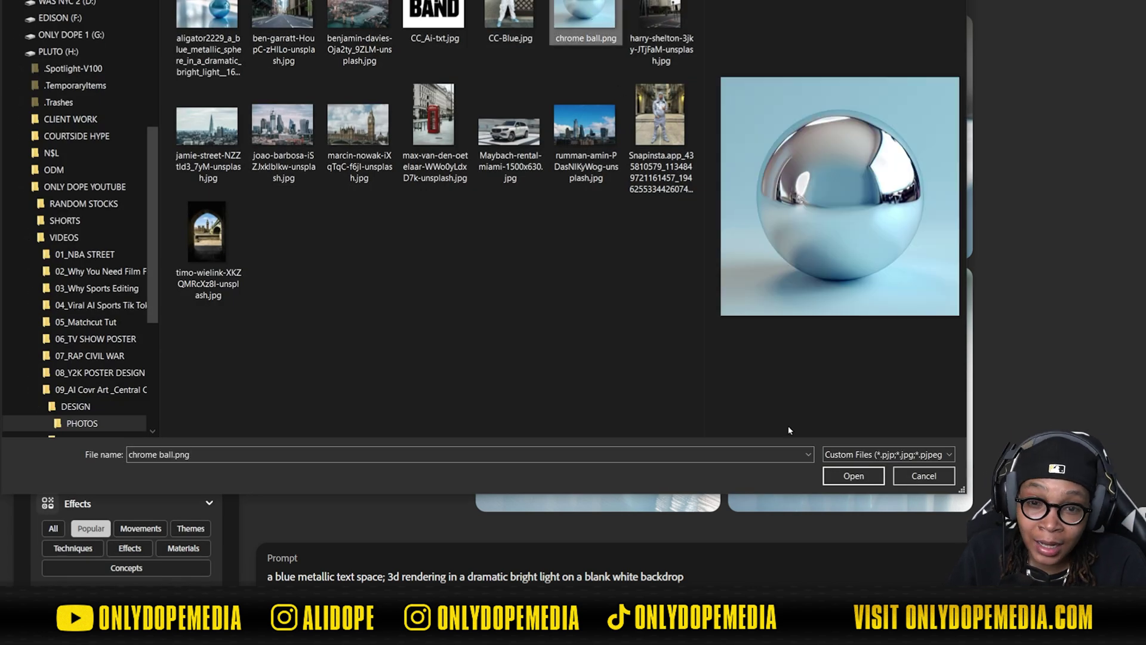
left_click(854, 476)
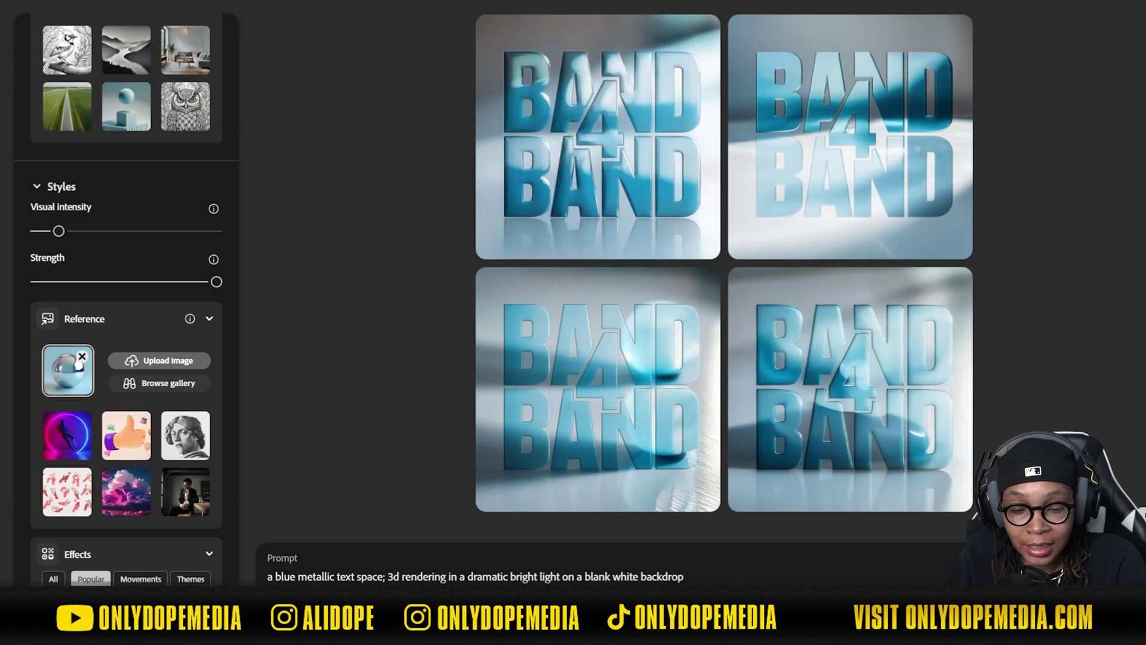
- Change 'blue metallic' to 'chrome' in the prompt and generate new images
left_click_drag(337, 576, 277, 577)
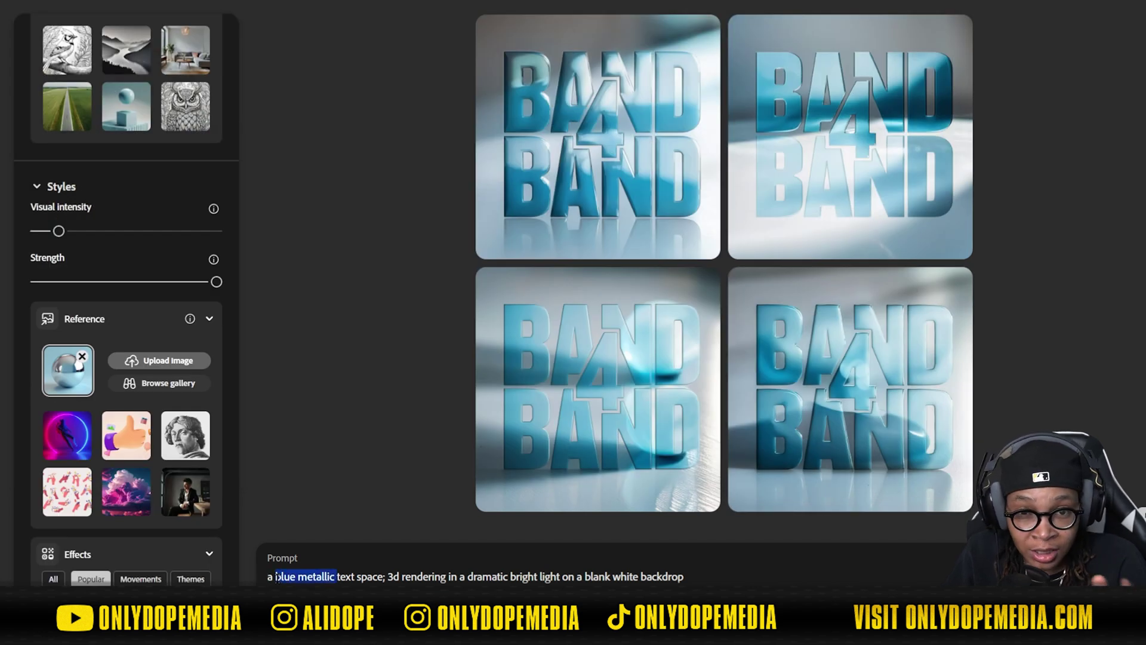
type("chrome")
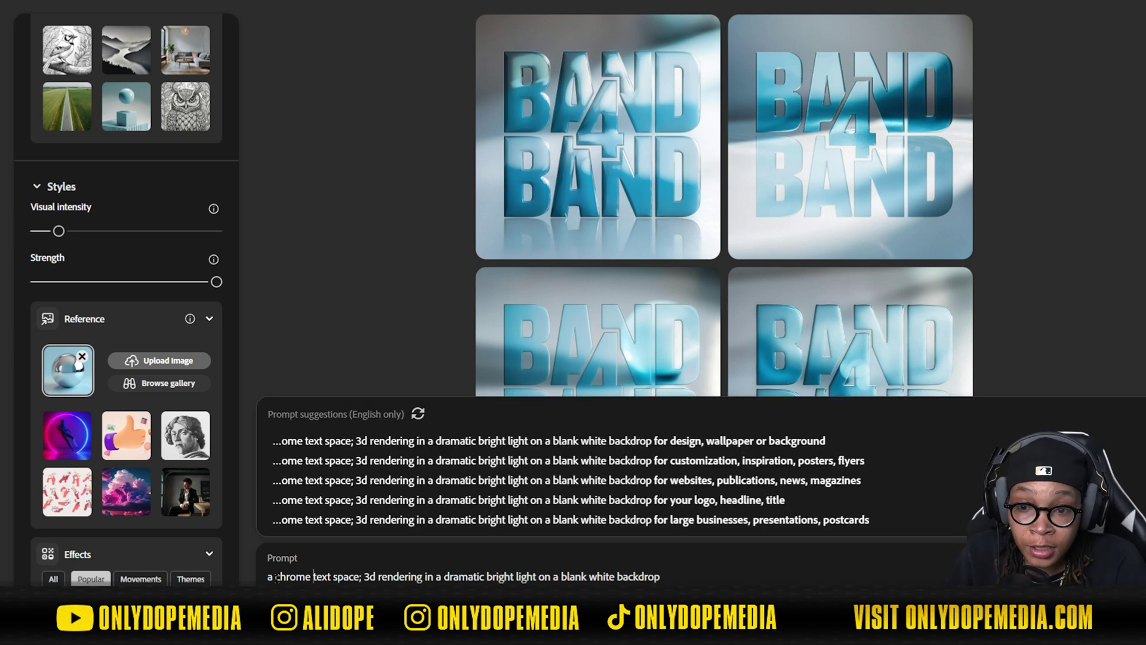
left_click(733, 575)
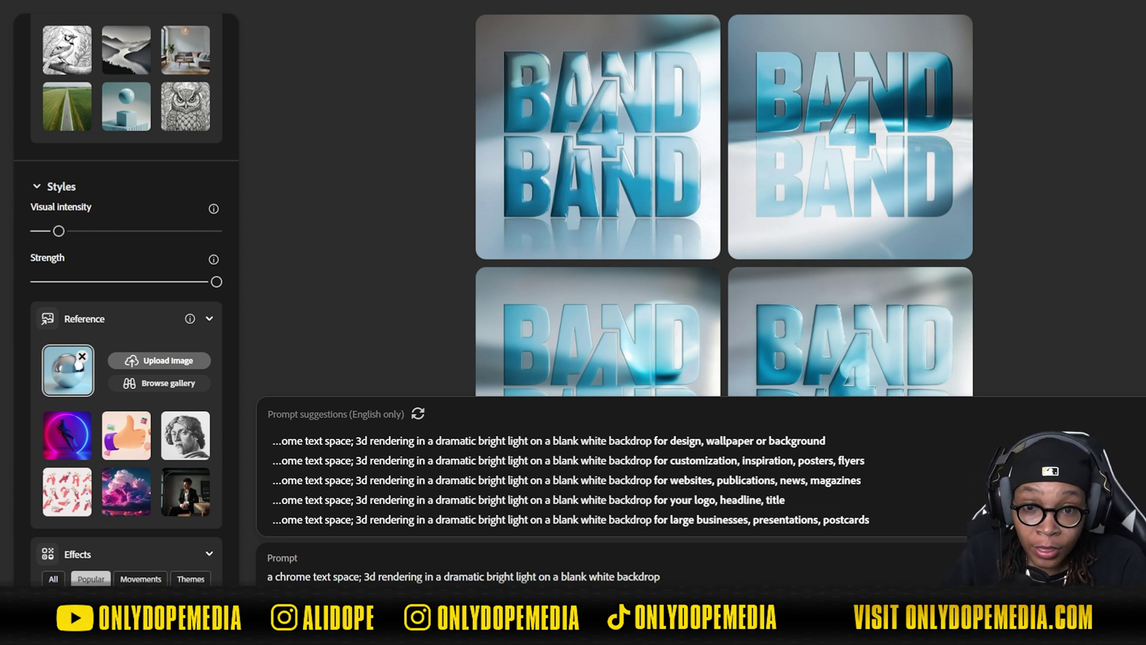
key("Return")
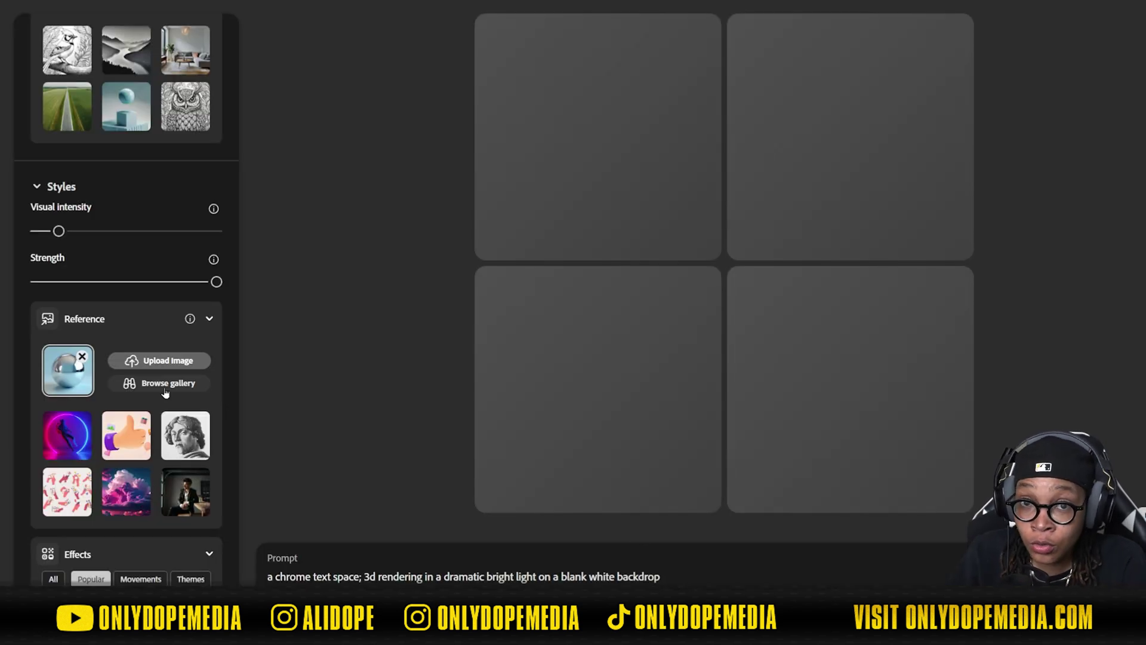
- Add the 'with one beam and shadow' suggestion to the prompt and remove its leading 'a'
scroll(102, 332, "up", 5)
scroll(109, 351, "up", 1)
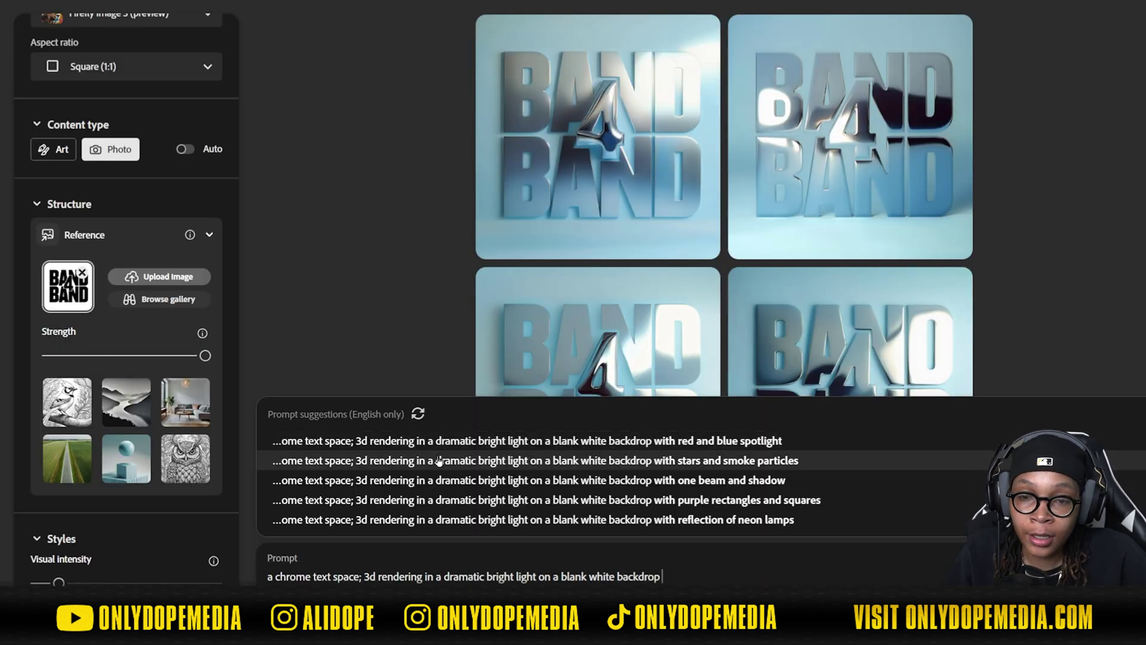
left_click(438, 480)
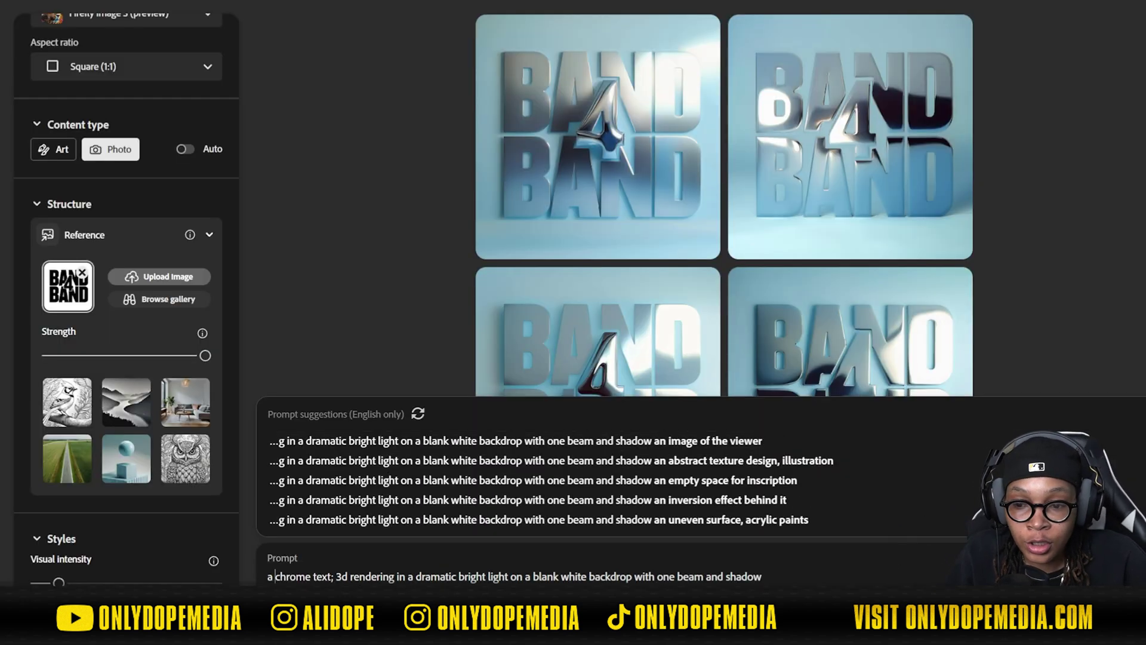
key("BackSpace")
key("BackSpace")
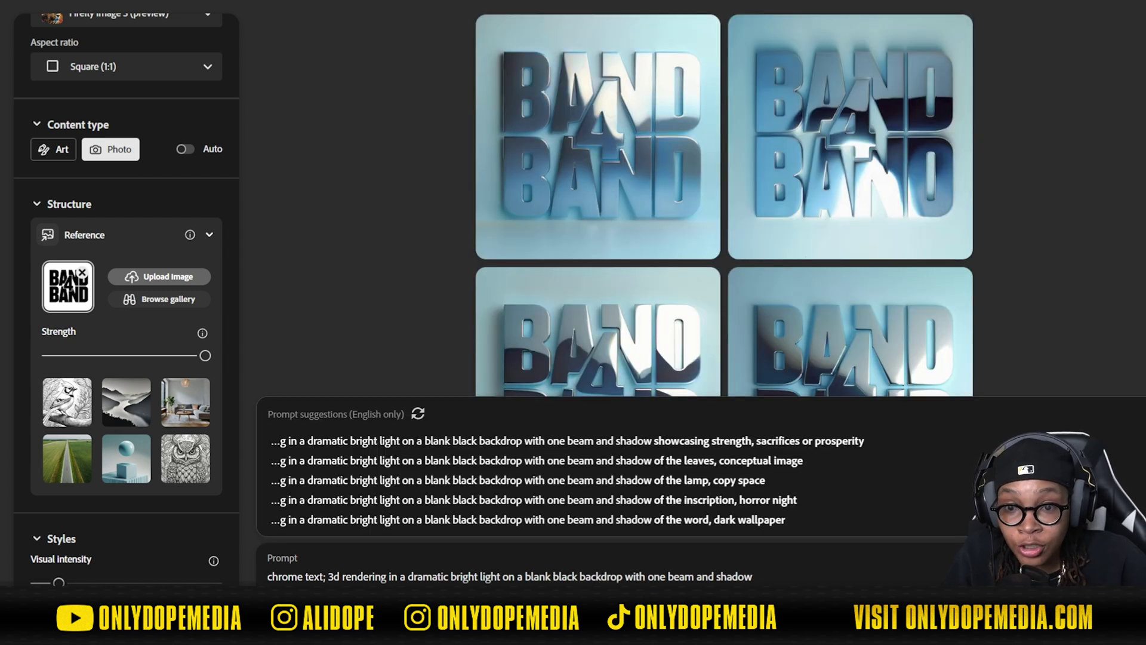
left_click(1040, 306)
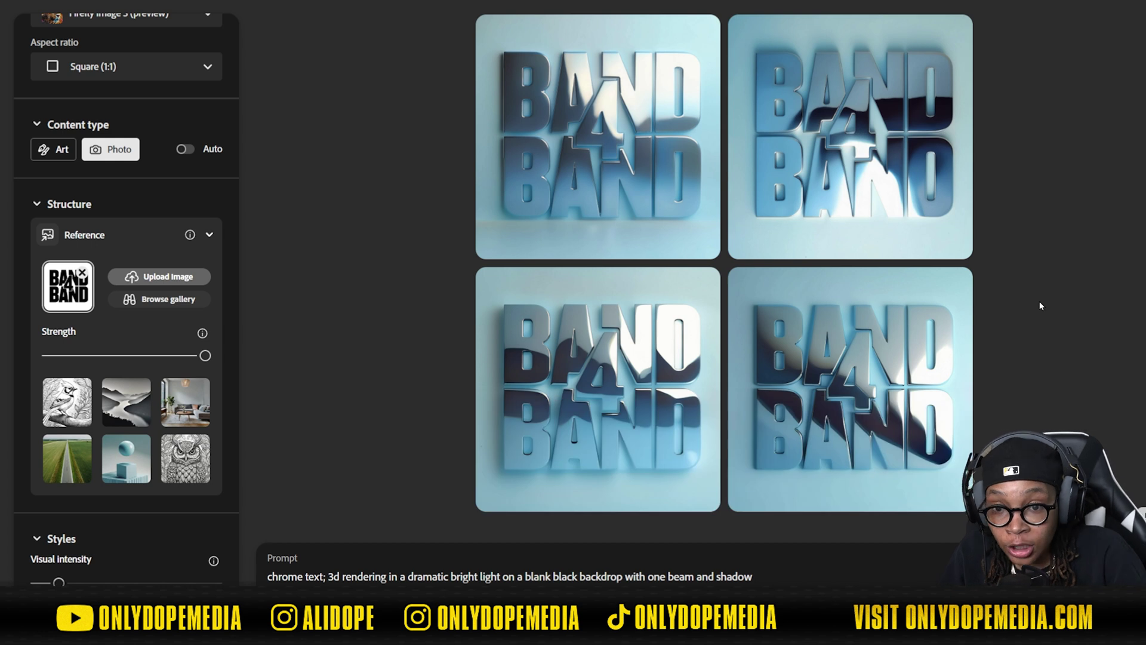
- Preview the bottom-left chrome result, then generate new images from the revised black-backdrop prompt
mouse_move(867, 191)
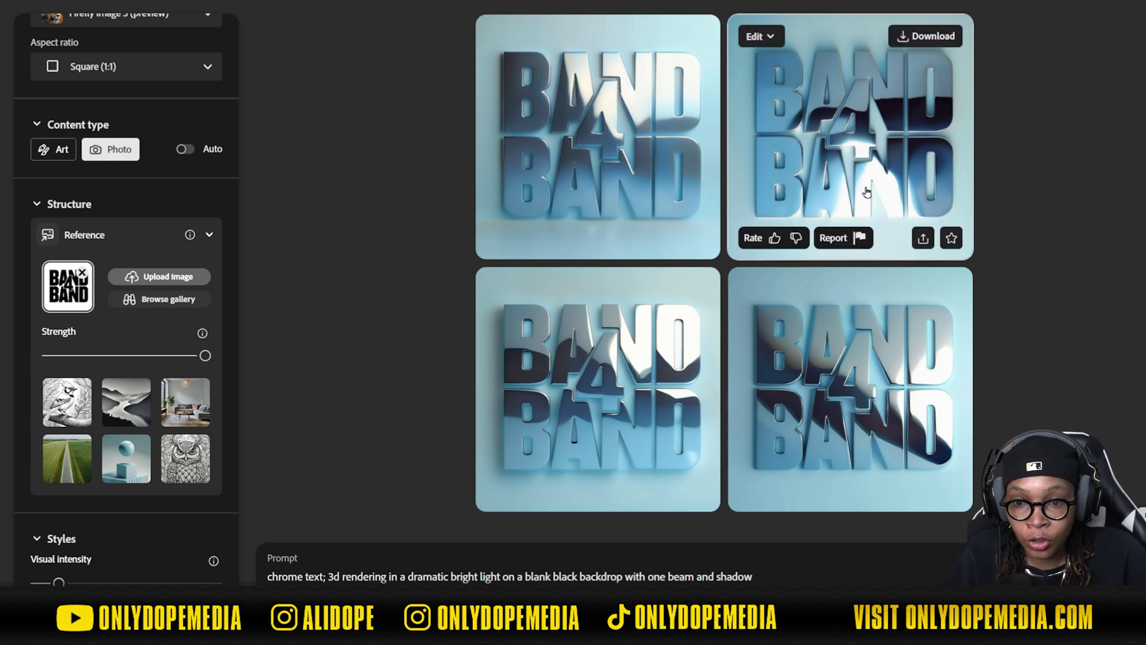
mouse_move(624, 357)
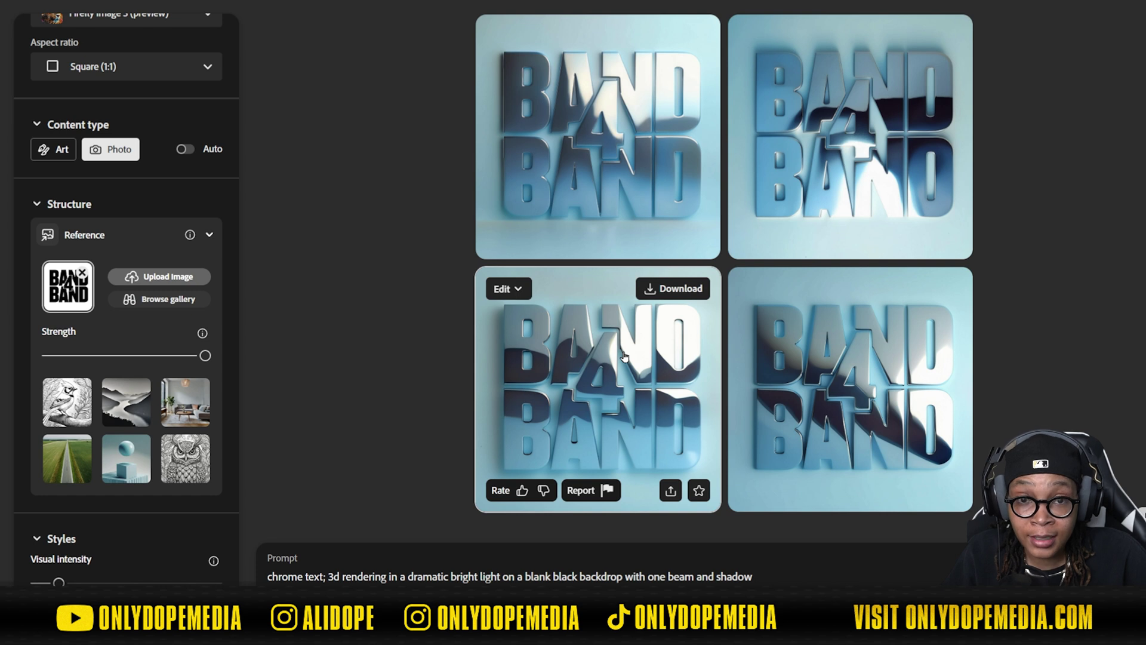
left_click(624, 356)
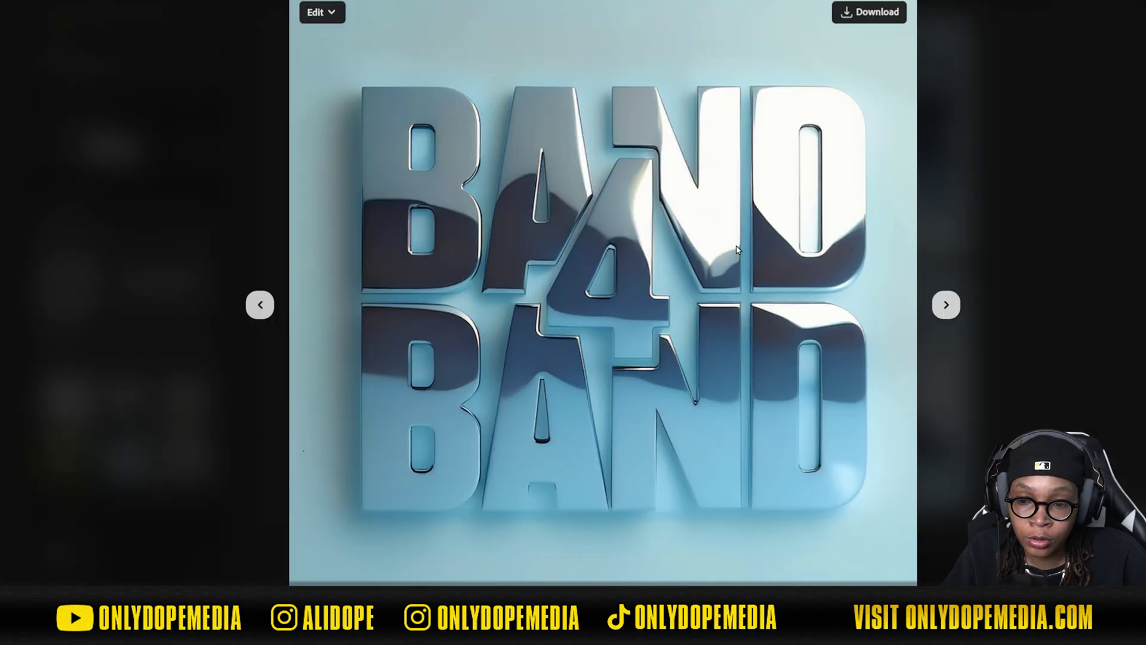
left_click(1058, 188)
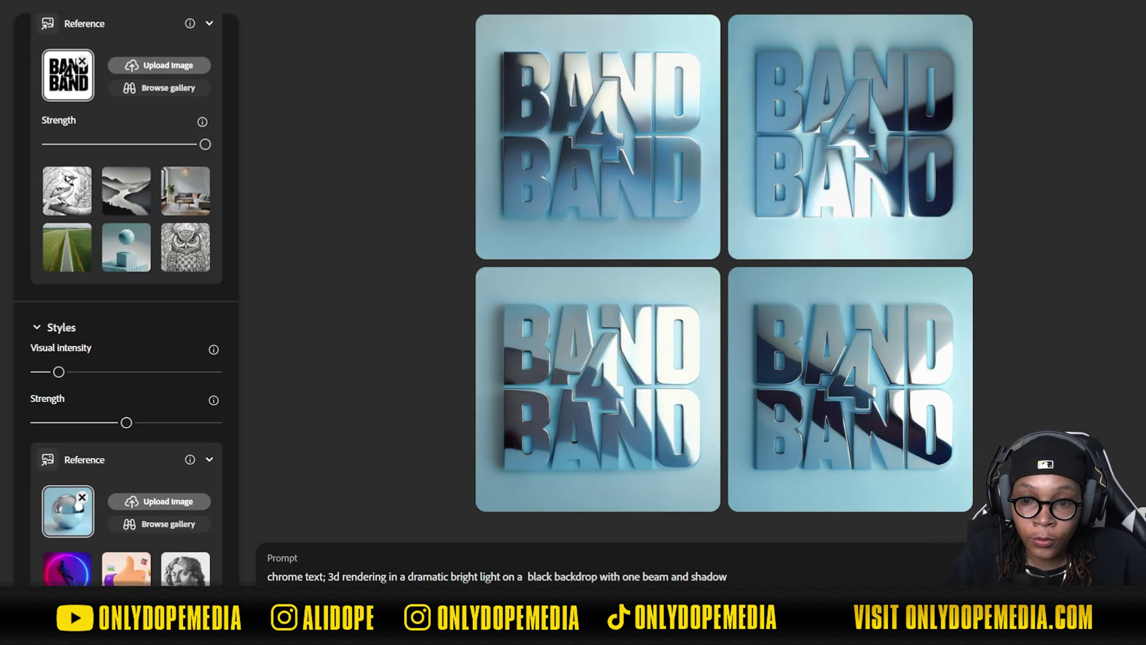
left_click(1009, 574)
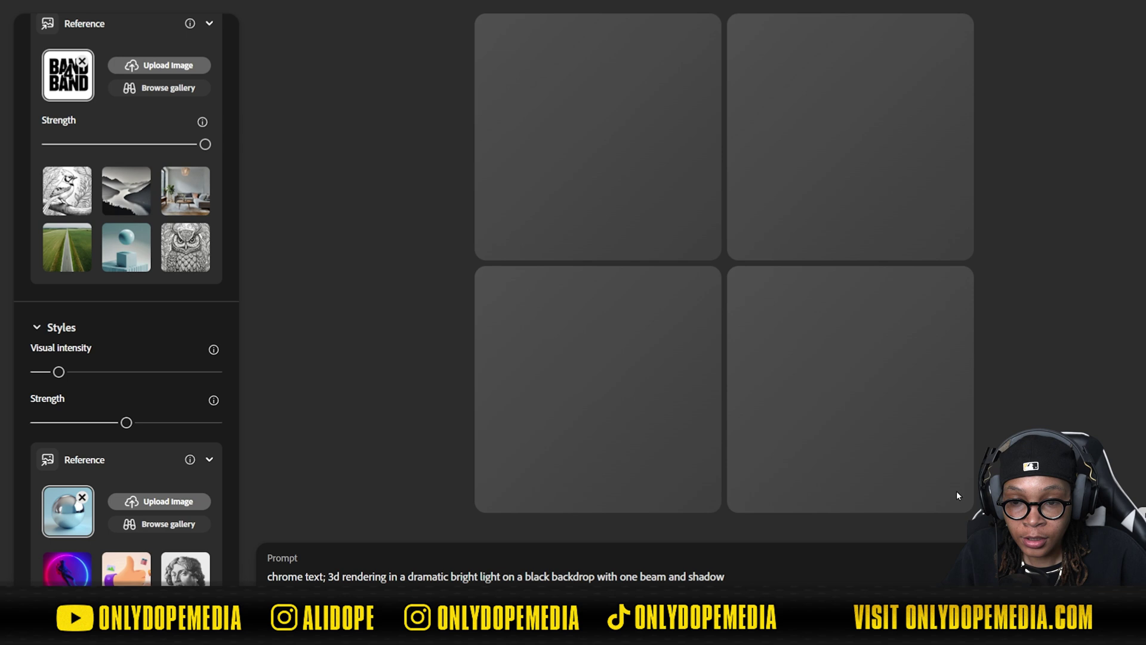